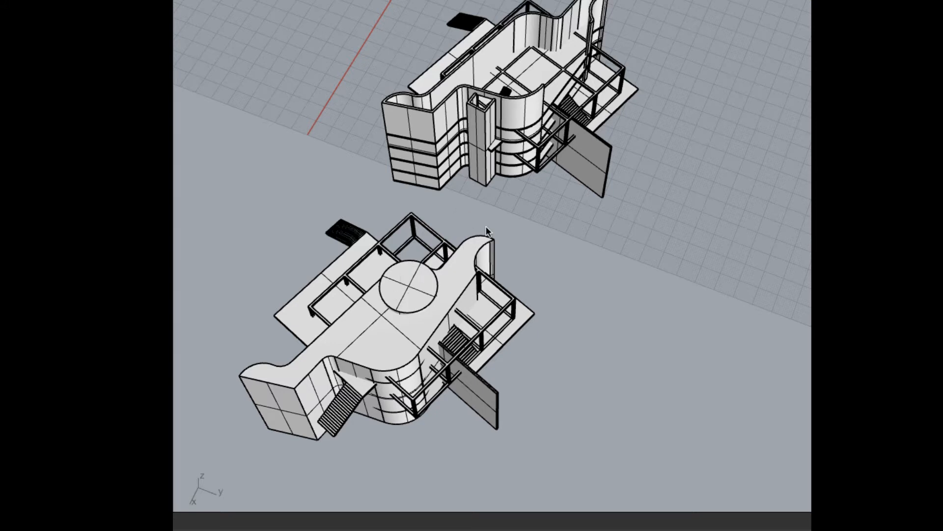
- Examine the folly building model from several angles, including the curved walls, frames, stairs and vertical panel
{"action": "right_click_drag", "start_coordinate": [487, 226], "coordinate": [558, 327]}
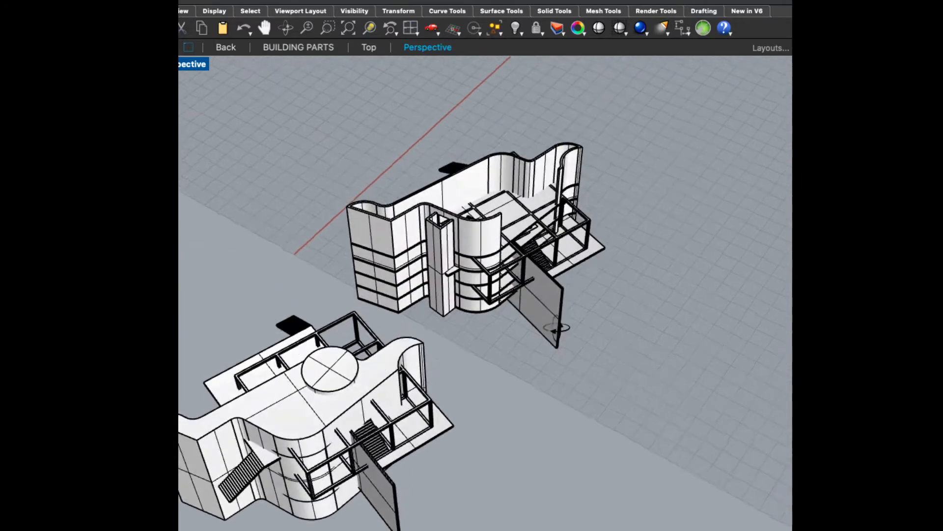
{"action": "scroll", "coordinate": [516, 315], "scroll_direction": "up", "scroll_amount": 5}
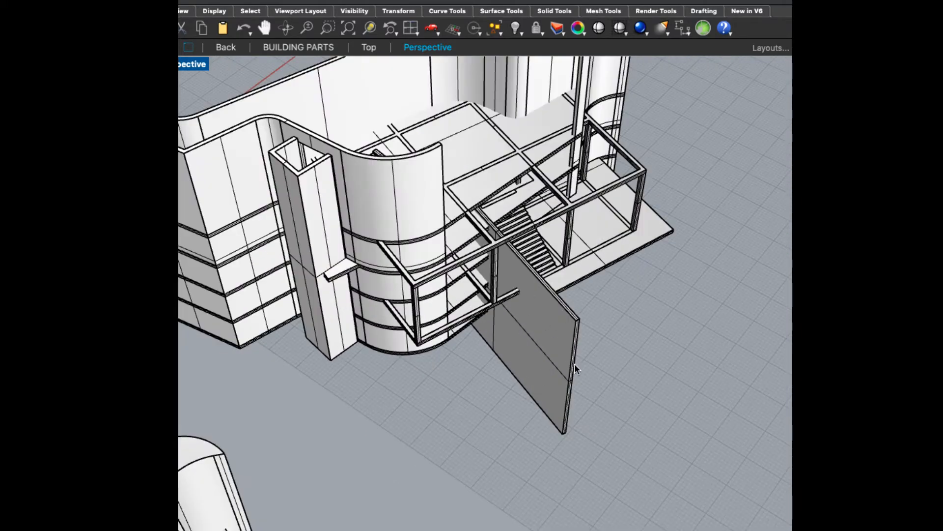
{"action": "right_click_drag", "start_coordinate": [613, 379], "coordinate": [571, 373]}
{"action": "right_click_drag", "start_coordinate": [434, 336], "coordinate": [542, 384], "text": "shift"}
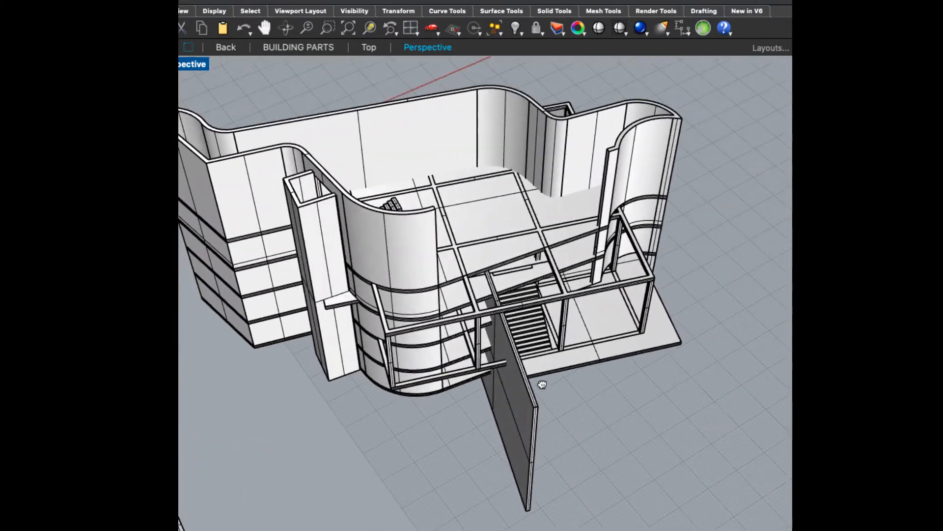
{"action": "right_click_drag", "start_coordinate": [624, 444], "coordinate": [622, 377]}
{"action": "right_click_drag", "start_coordinate": [555, 229], "coordinate": [584, 482], "text": "shift"}
{"action": "right_click_drag", "start_coordinate": [592, 392], "coordinate": [590, 413]}
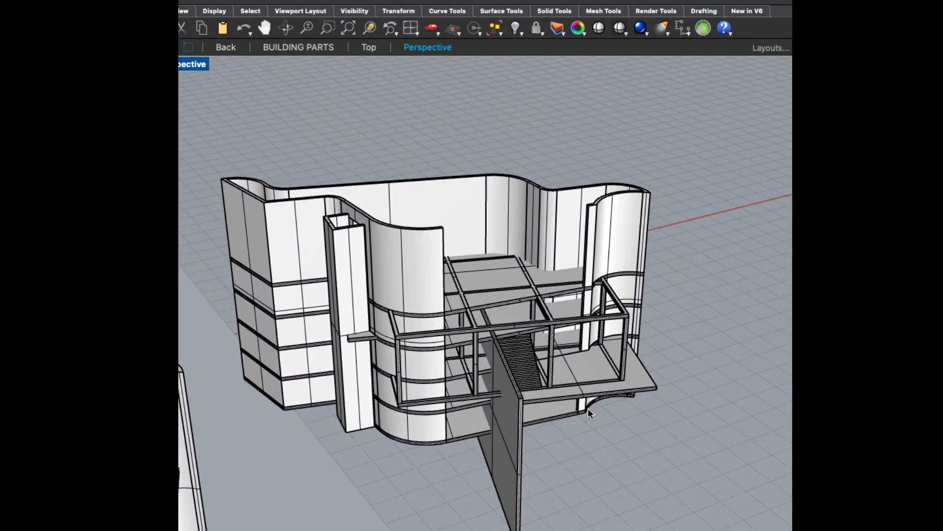
{"action": "right_click_drag", "start_coordinate": [621, 473], "coordinate": [629, 470]}
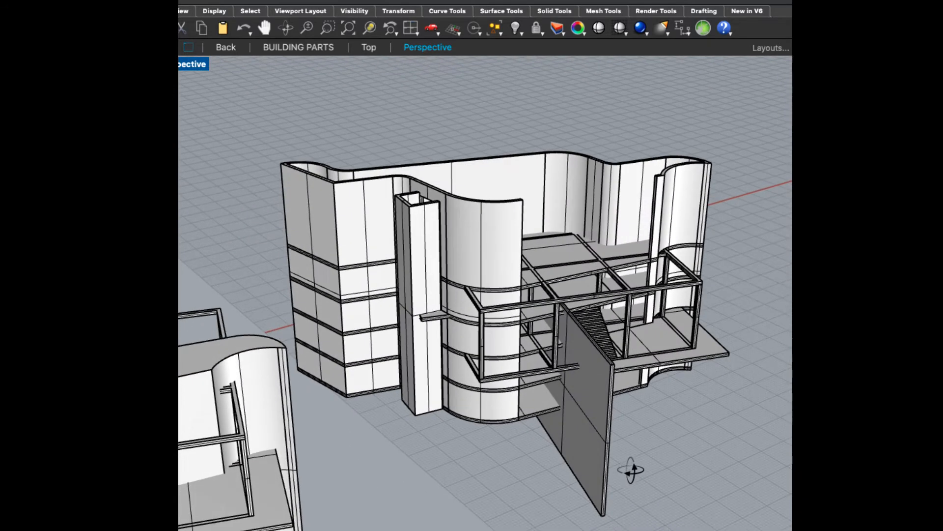
{"action": "right_click_drag", "start_coordinate": [462, 420], "coordinate": [470, 435]}
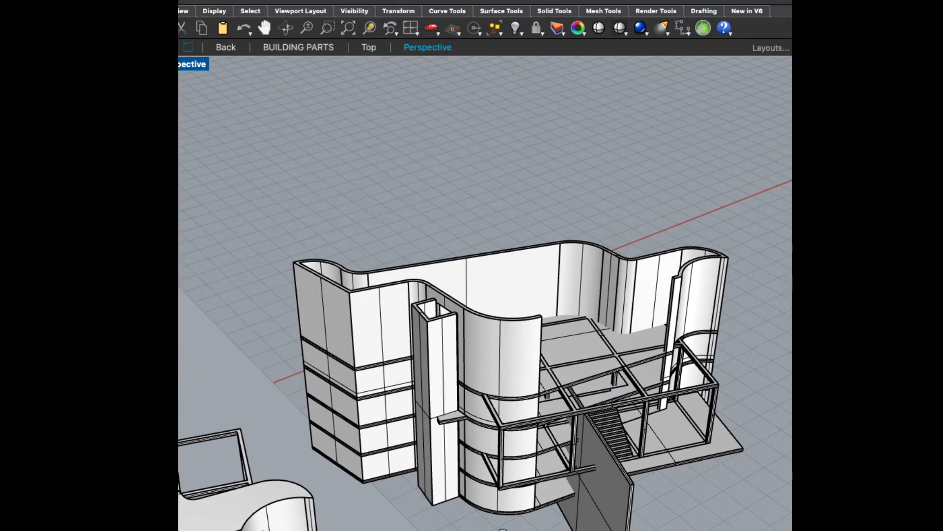
{"action": "right_click_drag", "start_coordinate": [503, 530], "coordinate": [499, 477], "text": "shift"}
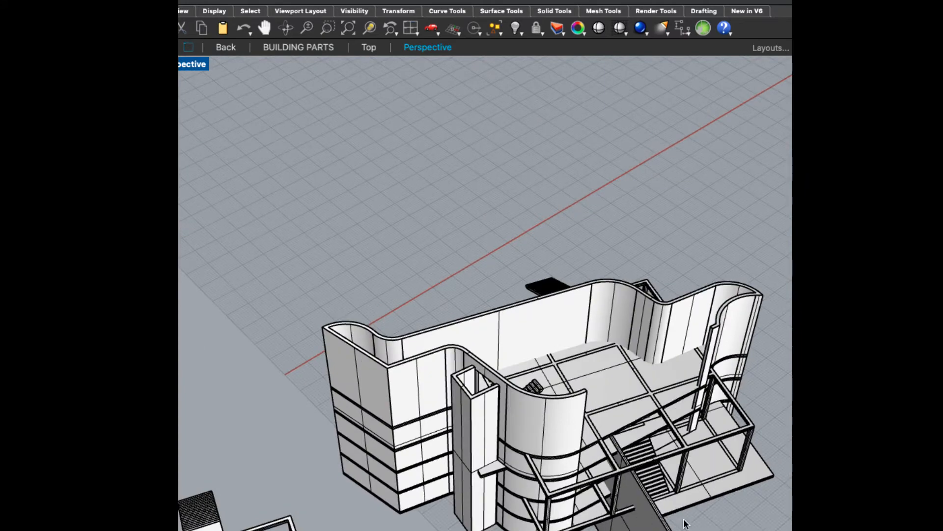
{"action": "right_click_drag", "start_coordinate": [742, 529], "coordinate": [718, 513]}
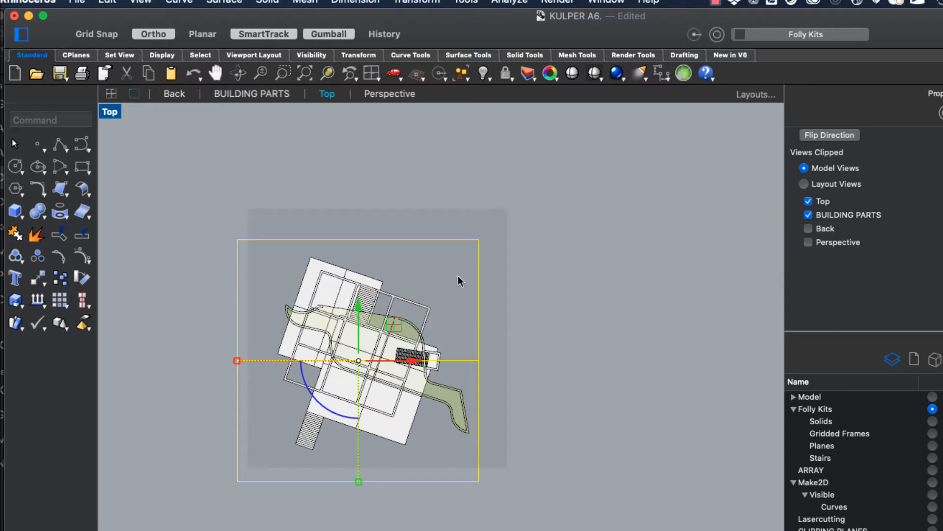
- In the Top view, select the square clipping plane around the building and make it also clip the Back and Perspective views
{"action": "left_click", "coordinate": [325, 94]}
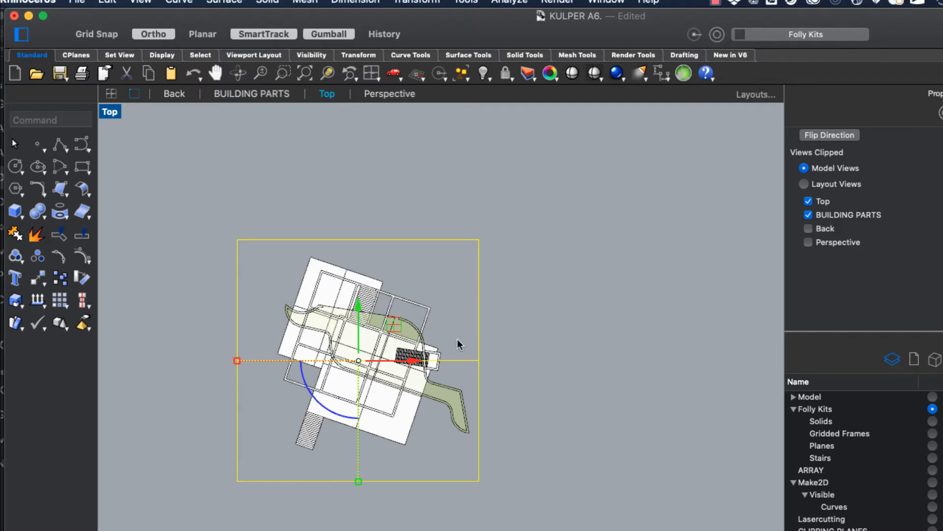
{"action": "left_click", "coordinate": [560, 248]}
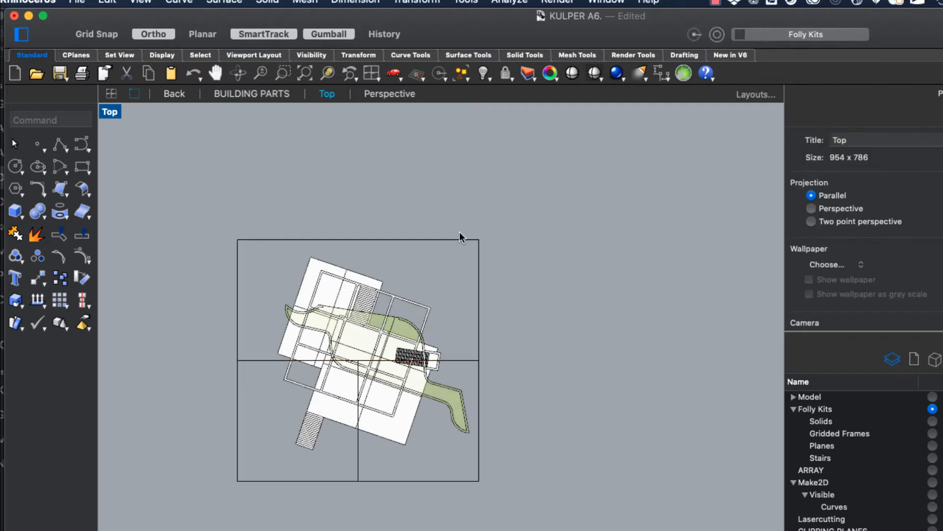
{"action": "left_click", "coordinate": [461, 240]}
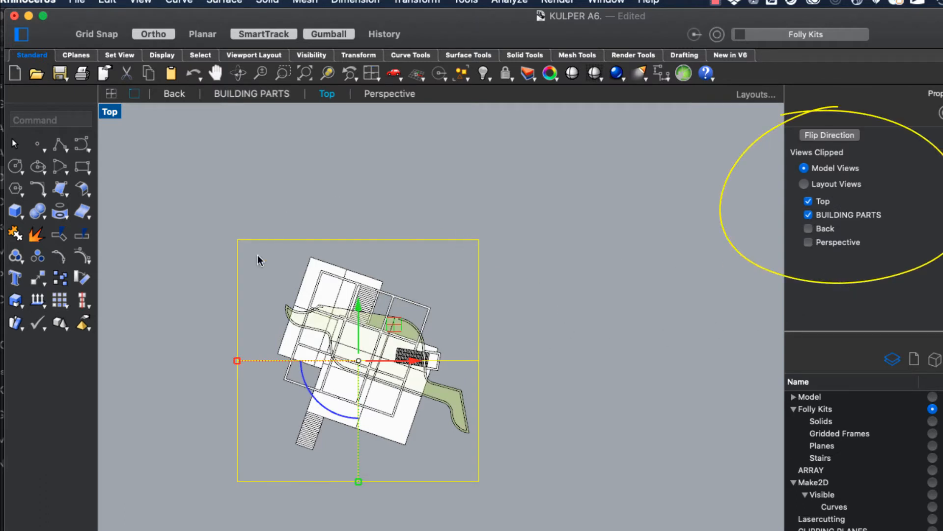
{"action": "left_click", "coordinate": [809, 229]}
{"action": "left_click", "coordinate": [808, 243]}
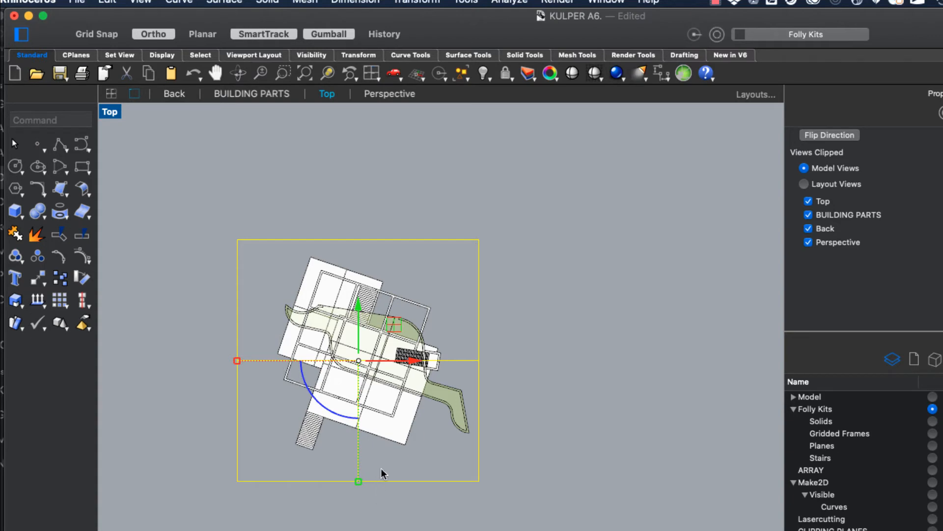
- Draw a clipping plane about 118' by 92' around the whole building in the Front view
{"action": "scroll", "coordinate": [378, 373], "scroll_direction": "up", "scroll_amount": 5}
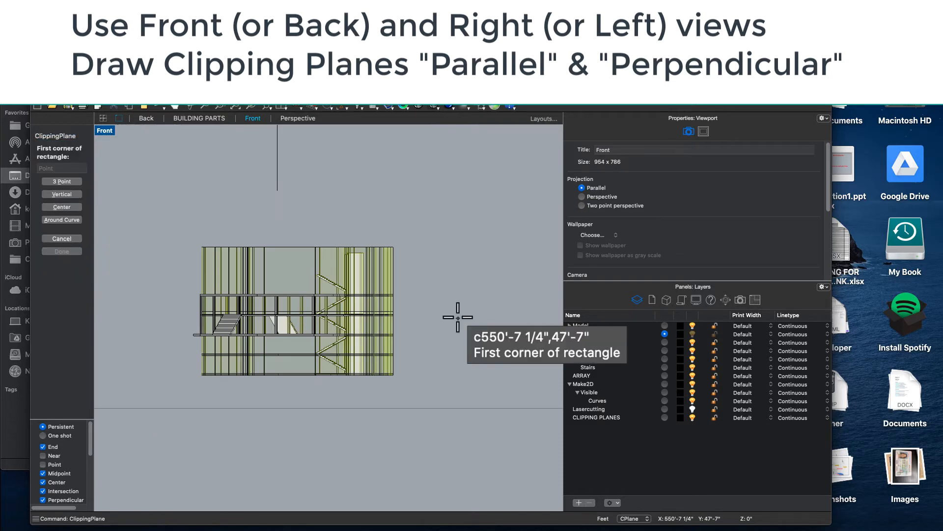
{"action": "left_click", "coordinate": [186, 219]}
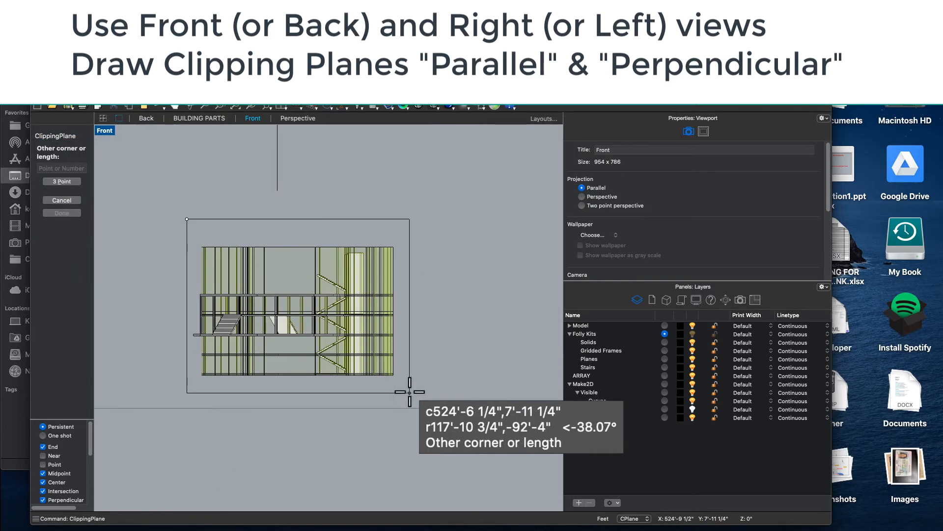
{"action": "left_click", "coordinate": [410, 392]}
- Change the Back viewport to the Right view and draw another clipping plane around the building there
{"action": "left_click", "coordinate": [147, 118]}
{"action": "right_click", "coordinate": [104, 130]}
{"action": "mouse_move", "coordinate": [158, 266]}
{"action": "left_click", "coordinate": [241, 309]}
{"action": "key", "text": "Return"}
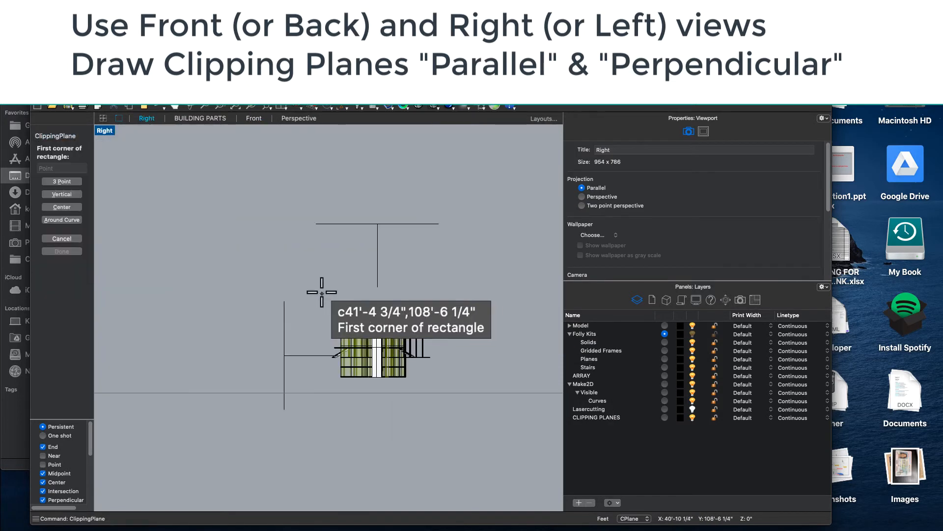
{"action": "left_click", "coordinate": [322, 294]}
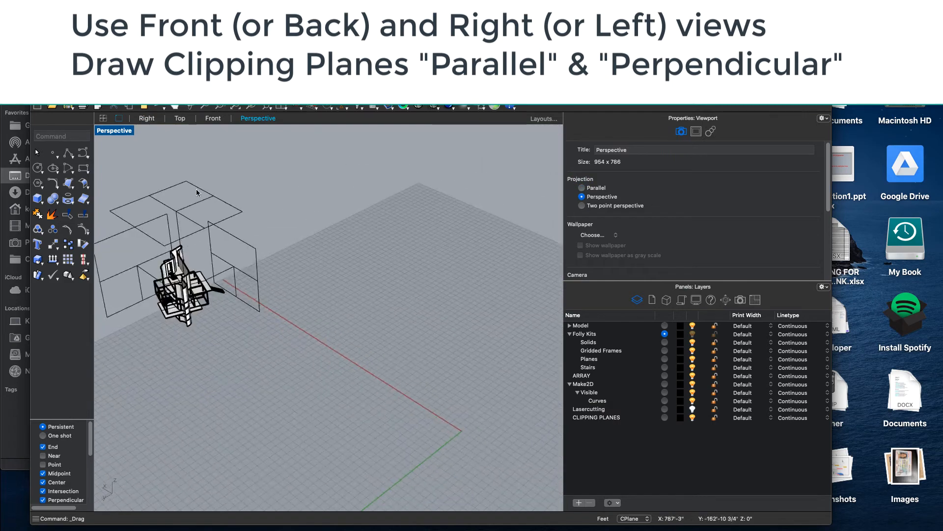
- In the Perspective view, move the horizontal clipping plane downward and shift one vertical clipping plane sideways
{"action": "left_click", "coordinate": [196, 188]}
{"action": "left_click_drag", "start_coordinate": [176, 177], "coordinate": [176, 208]}
{"action": "right_click_drag", "start_coordinate": [304, 300], "coordinate": [371, 263]}
{"action": "left_click", "coordinate": [192, 275]}
{"action": "left_click_drag", "start_coordinate": [156, 293], "coordinate": [185, 293]}
- Select the vertical clipping plane at the front of the building and move it slightly along its perpendicular axis
{"action": "left_click", "coordinate": [356, 256]}
{"action": "right_click_drag", "start_coordinate": [359, 258], "coordinate": [326, 328]}
{"action": "scroll", "coordinate": [295, 231], "scroll_direction": "up", "scroll_amount": 2}
{"action": "left_click", "coordinate": [320, 266]}
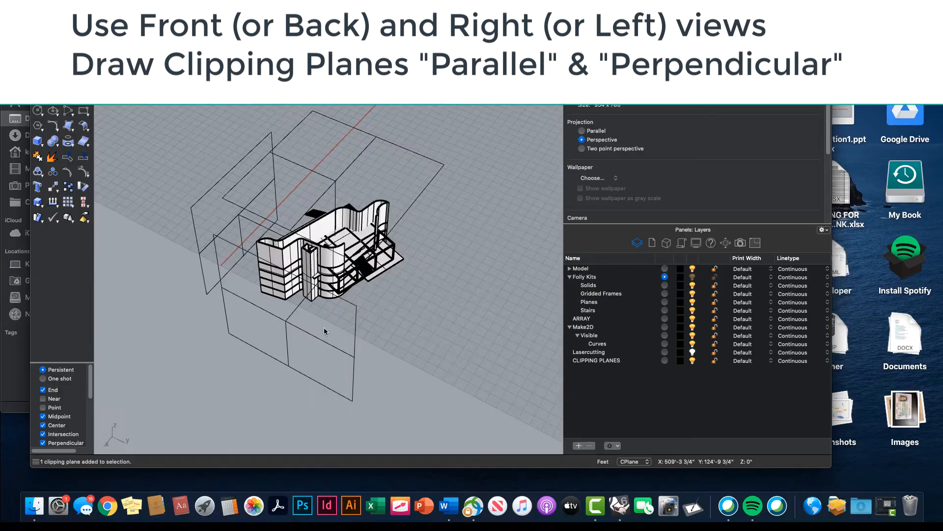
{"action": "left_click", "coordinate": [325, 341]}
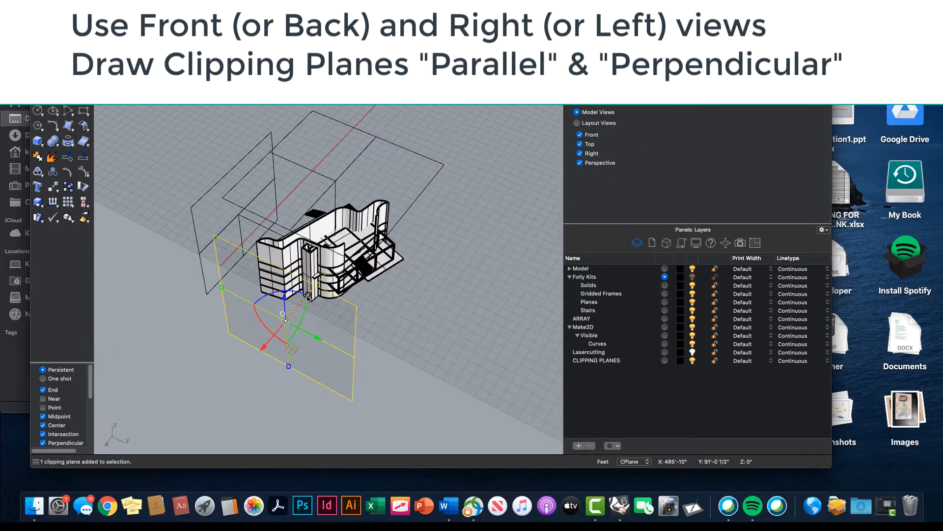
{"action": "mouse_move", "coordinate": [264, 348]}
{"action": "left_mouse_down"}
{"action": "mouse_move", "coordinate": [274, 326]}
{"action": "mouse_move", "coordinate": [308, 316]}
{"action": "mouse_move", "coordinate": [355, 267]}
{"action": "mouse_move", "coordinate": [265, 340]}
{"action": "left_mouse_up"}
- Select the other vertical clipping plane on the far side of the building and move it toward the model
{"action": "right_click_drag", "start_coordinate": [221, 374], "coordinate": [314, 363]}
{"action": "left_click", "coordinate": [308, 260]}
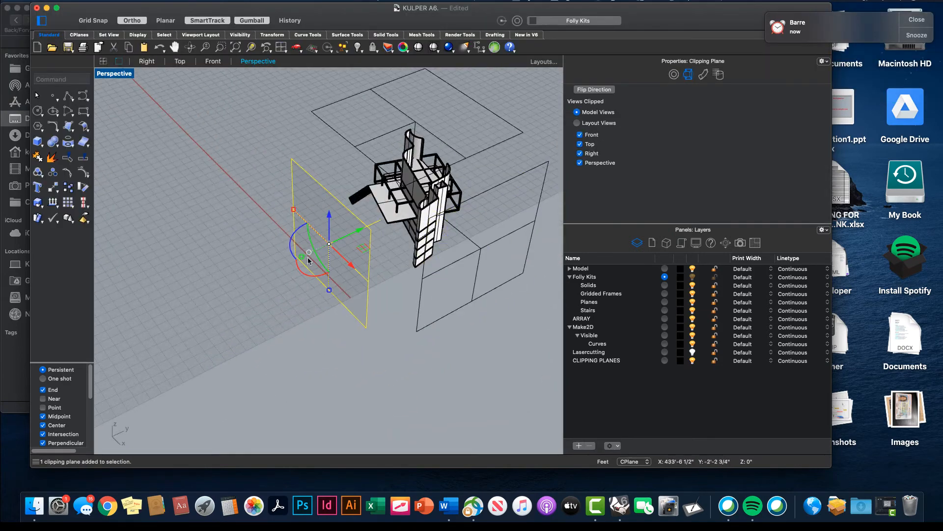
{"action": "left_click_drag", "start_coordinate": [308, 261], "coordinate": [339, 239]}
- Select the horizontal clipping plane above the building and move it vertically to slice through the walls for a plan cut
{"action": "scroll", "coordinate": [498, 134], "scroll_direction": "up", "scroll_amount": 3}
{"action": "left_click", "coordinate": [496, 147]}
{"action": "left_click_drag", "start_coordinate": [393, 89], "coordinate": [412, 168]}
{"action": "left_click_drag", "start_coordinate": [411, 168], "coordinate": [415, 206]}
{"action": "left_click_drag", "start_coordinate": [415, 205], "coordinate": [418, 174]}
{"action": "left_click_drag", "start_coordinate": [417, 174], "coordinate": [418, 173]}
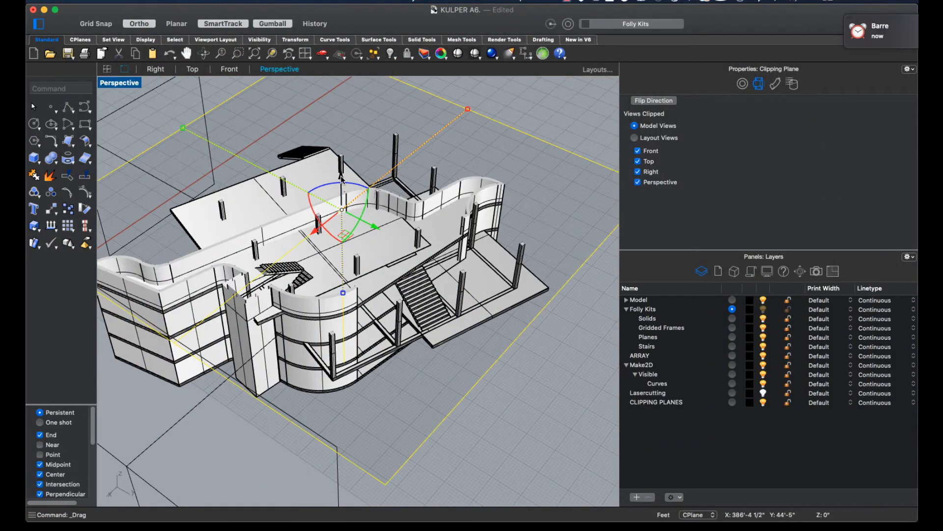
- Fine-tune the horizontal clipping plane's height so it cuts just above the floor, and check the cut around the stairs
{"action": "left_click_drag", "start_coordinate": [338, 173], "coordinate": [341, 183]}
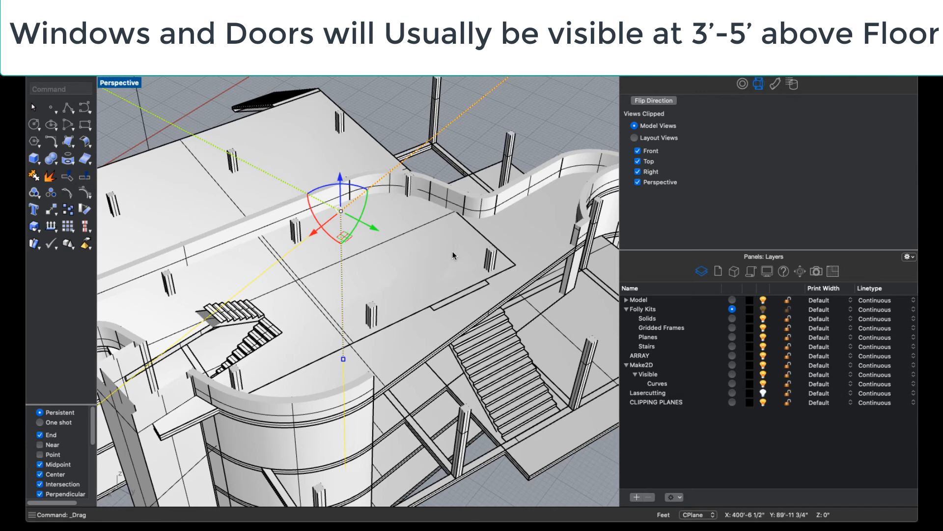
{"action": "left_click_drag", "start_coordinate": [340, 179], "coordinate": [341, 177]}
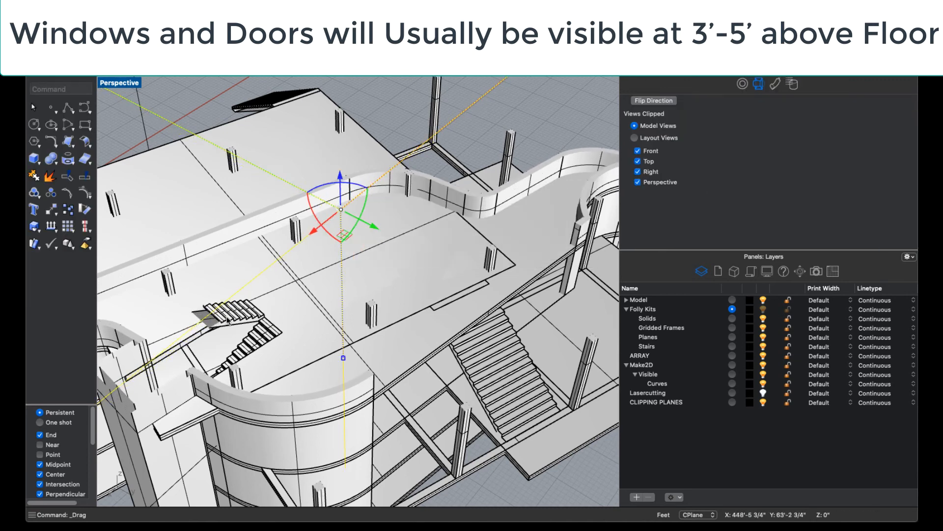
{"action": "scroll", "coordinate": [229, 322], "scroll_direction": "up", "scroll_amount": 5}
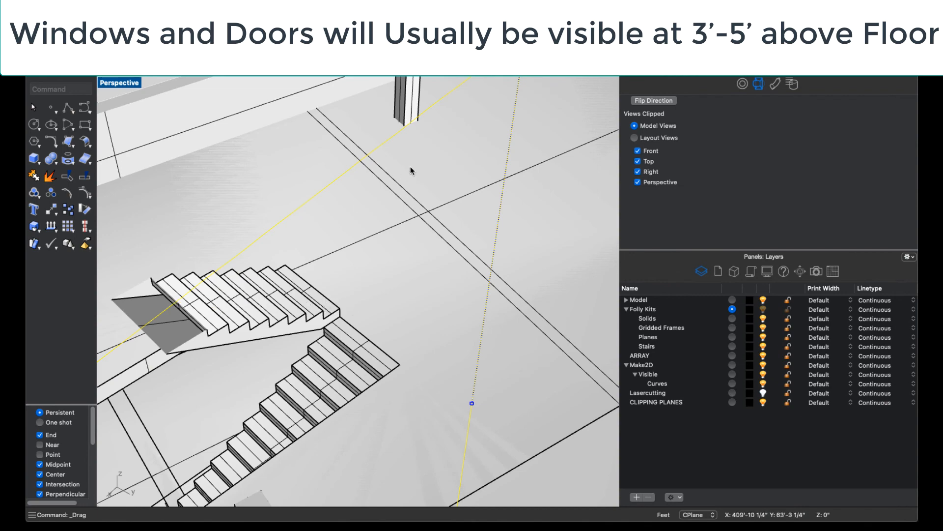
{"action": "scroll", "coordinate": [397, 178], "scroll_direction": "down", "scroll_amount": 5}
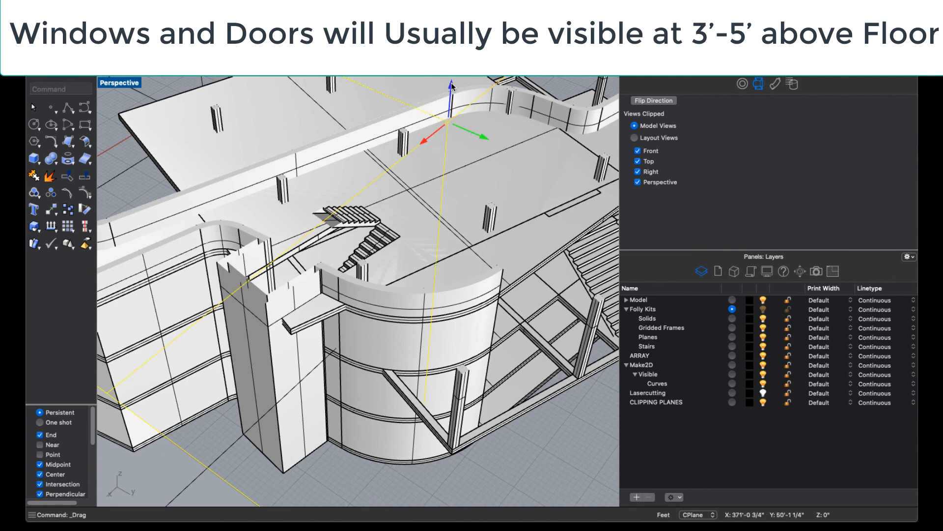